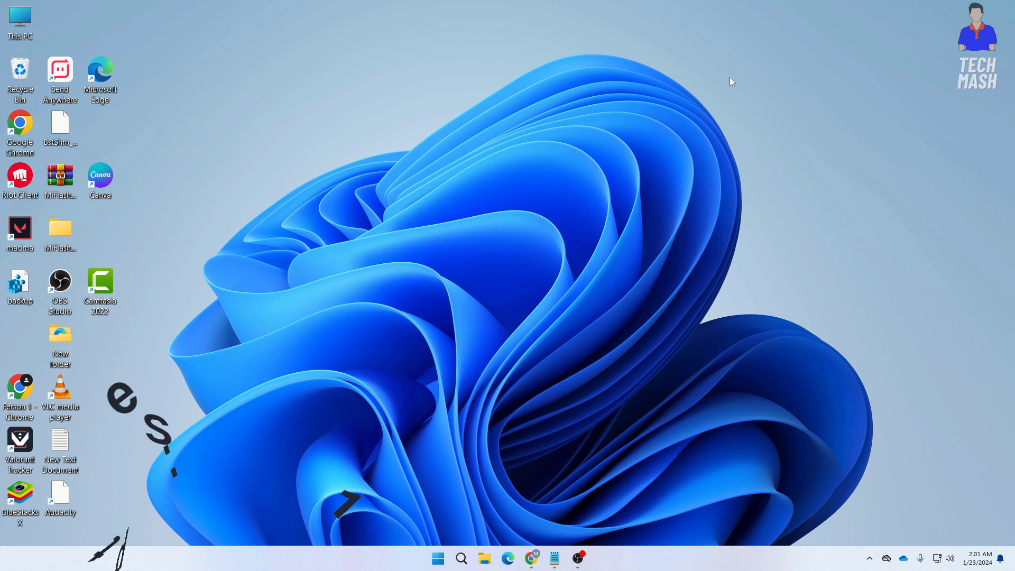
Open Internet Properties via a search for inetcpl.cpl and centre the window.
left_click(456, 555)
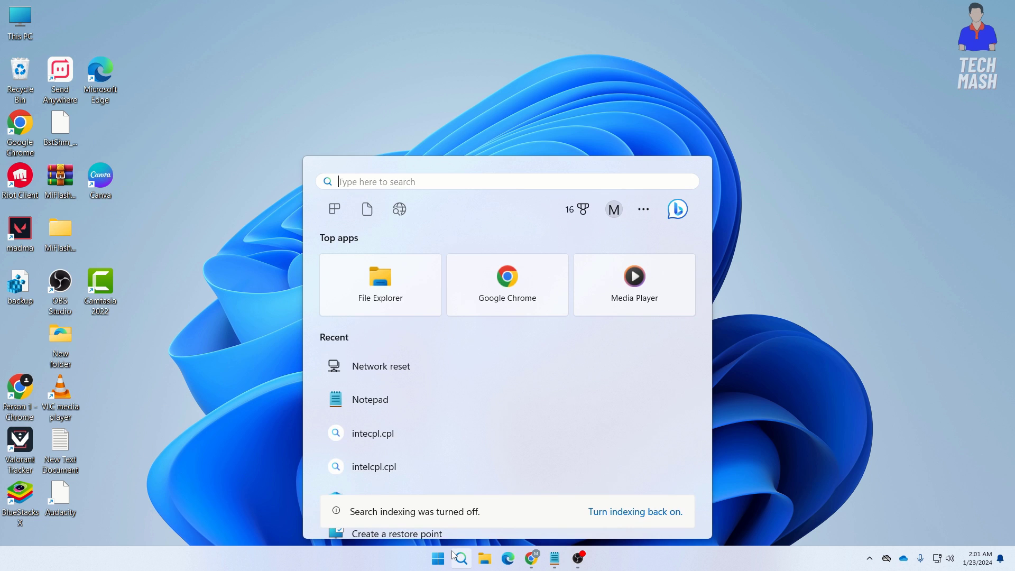
type("i")
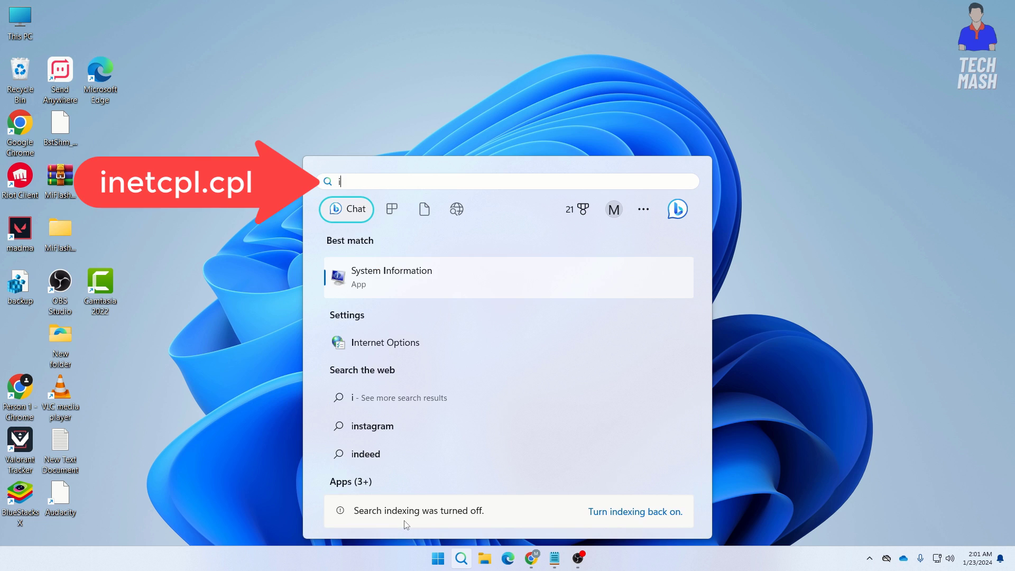
type("netc")
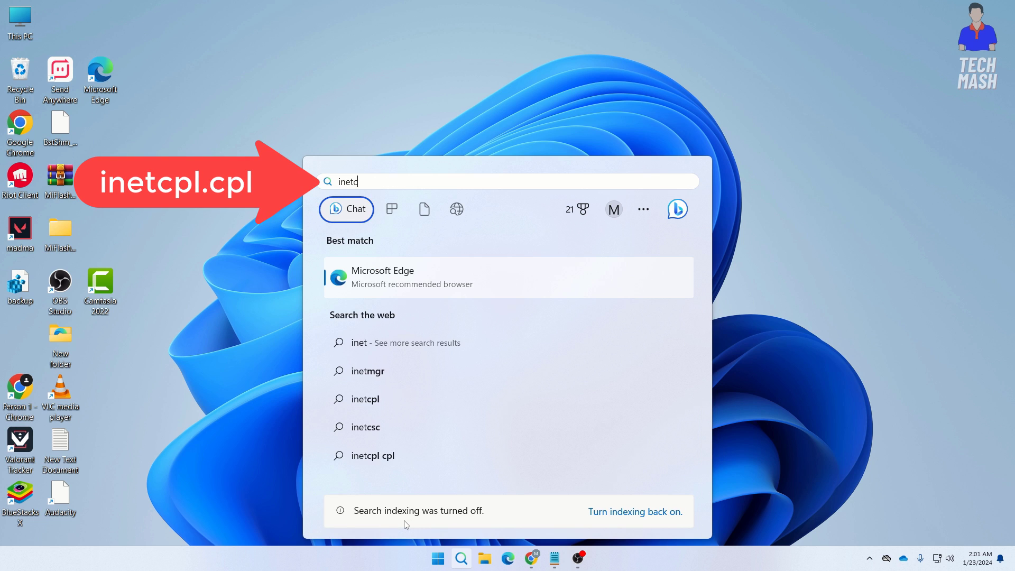
type("pl.cpl")
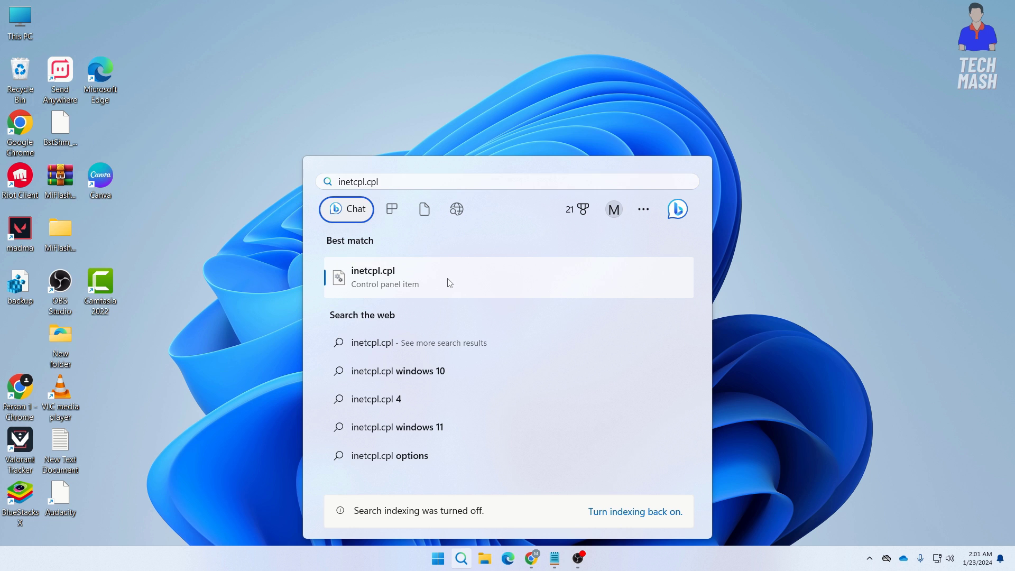
left_click(445, 281)
left_click_drag(180, 36, 493, 100)
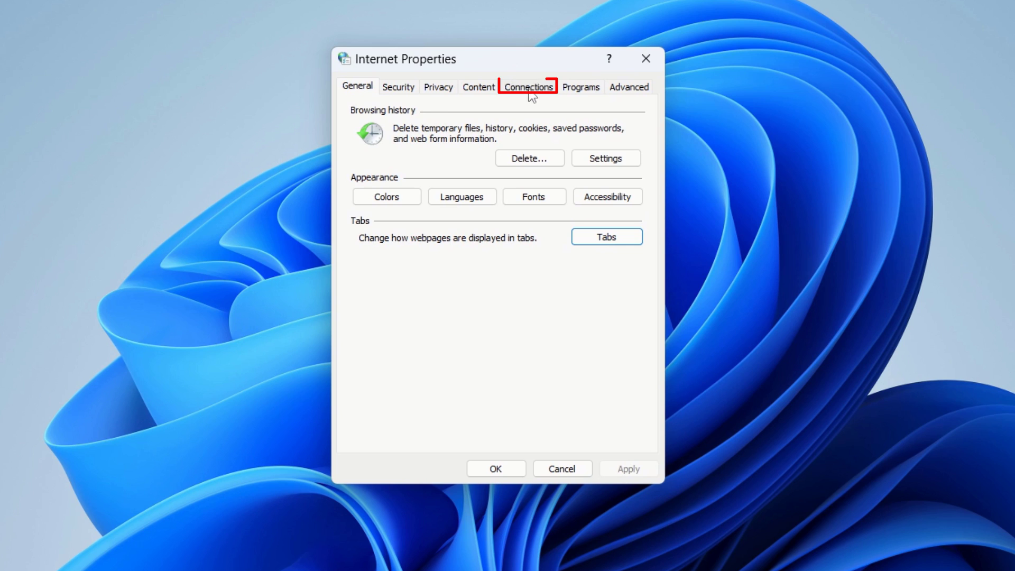
In Connections > LAN settings, leave the proxy server off with automatic detection on, and confirm.
left_click(525, 87)
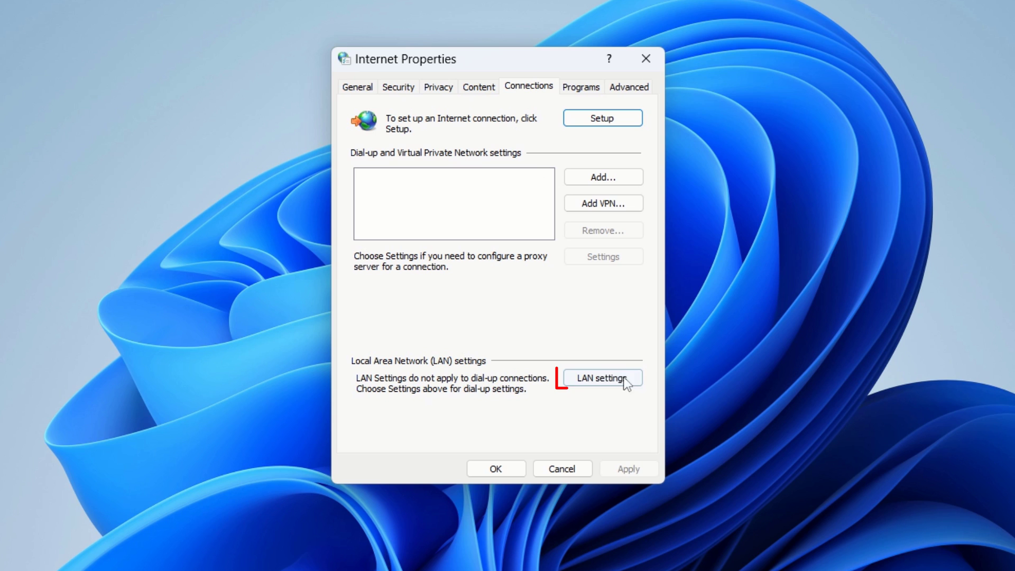
left_click(605, 379)
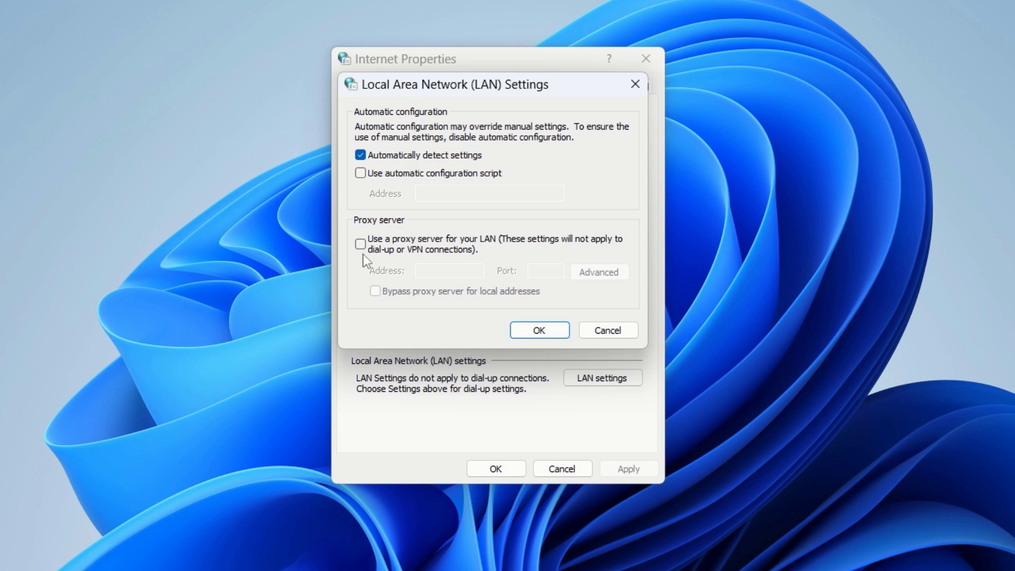
left_click(362, 253)
left_click(361, 249)
left_click(526, 334)
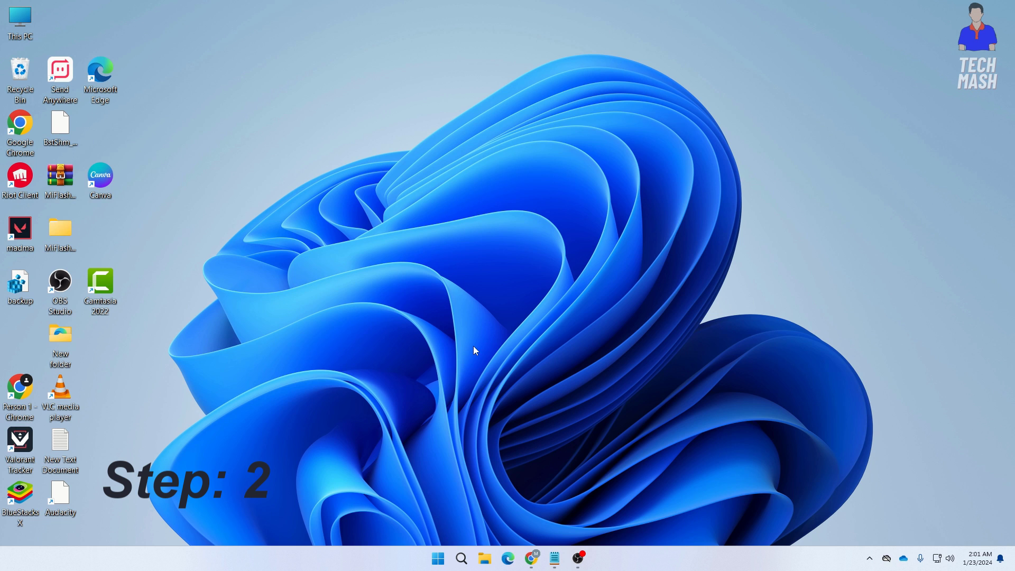
Open the Ethernet adapter's properties from Network Connections (ncpa.cpl).
left_click(461, 558)
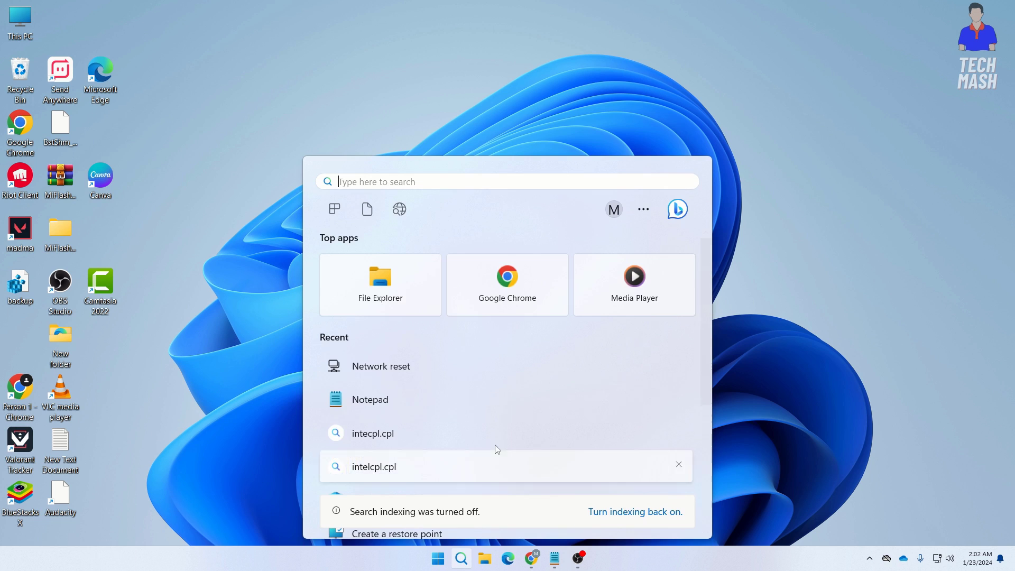
type("nc")
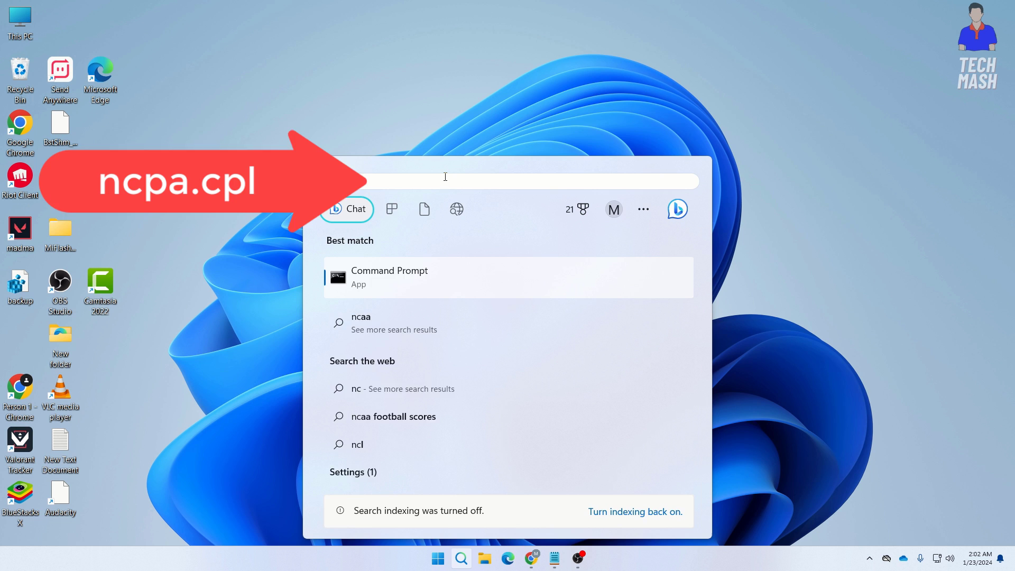
type("pa.cpl")
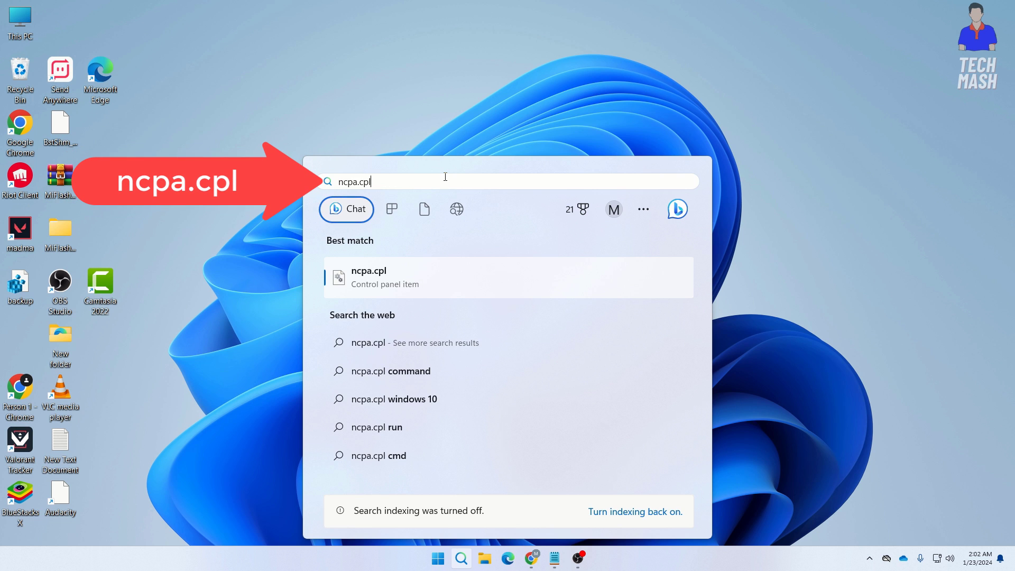
left_click(388, 277)
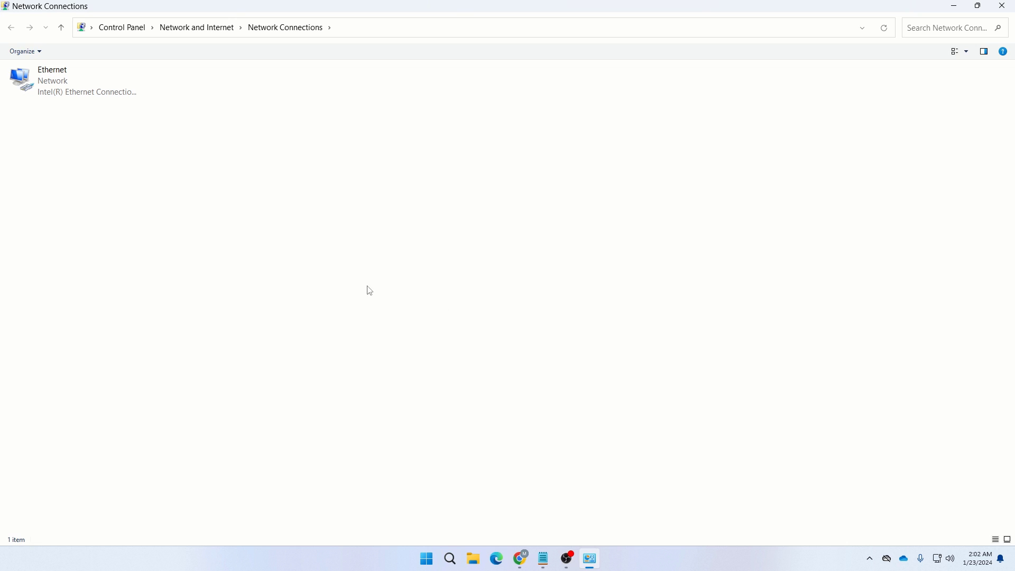
right_click(65, 84)
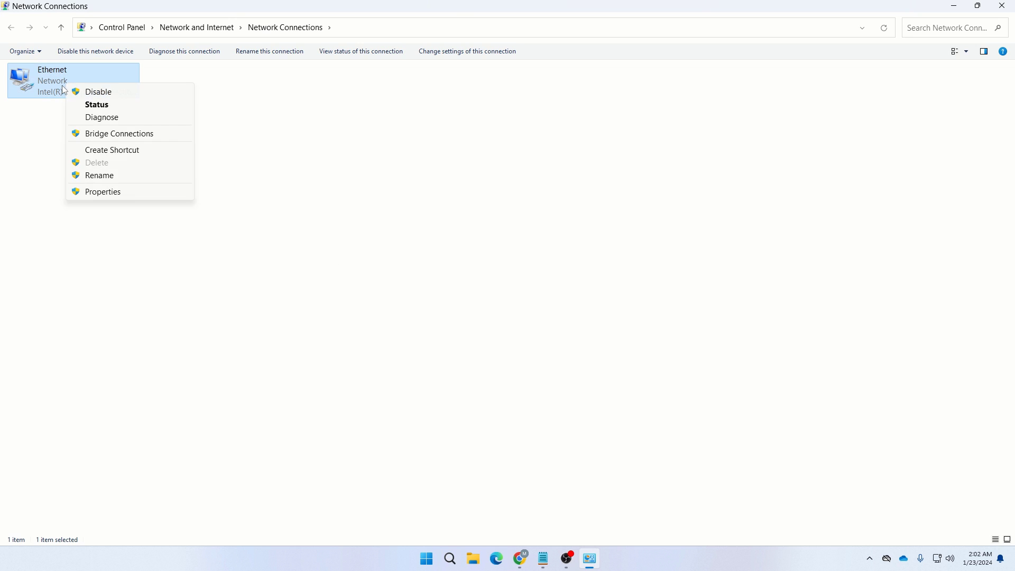
left_click(132, 191)
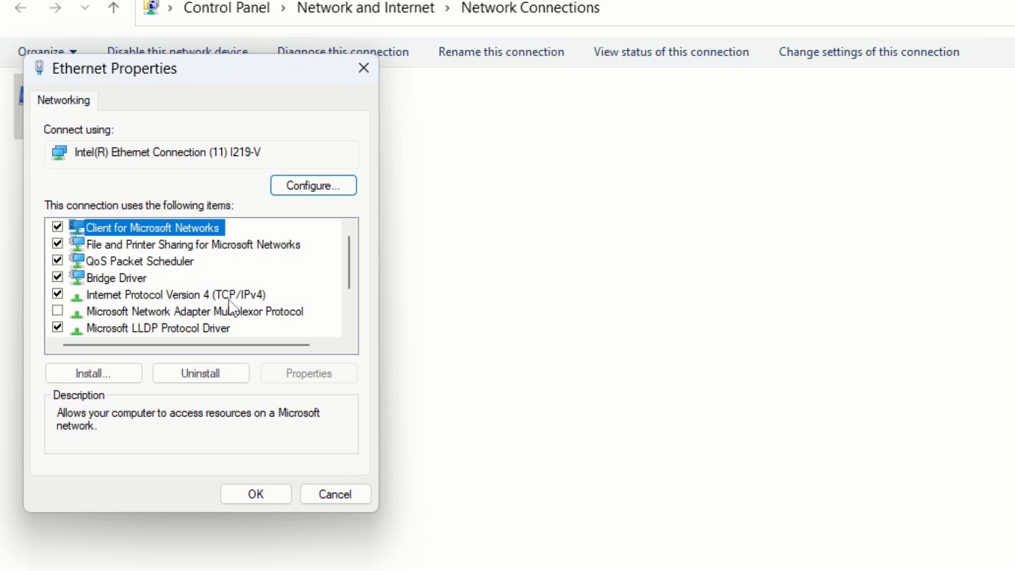
Uncheck Internet Protocol Version 6 (TCP/IPv6) for the Ethernet connection.
scroll(218, 311, "down", 1)
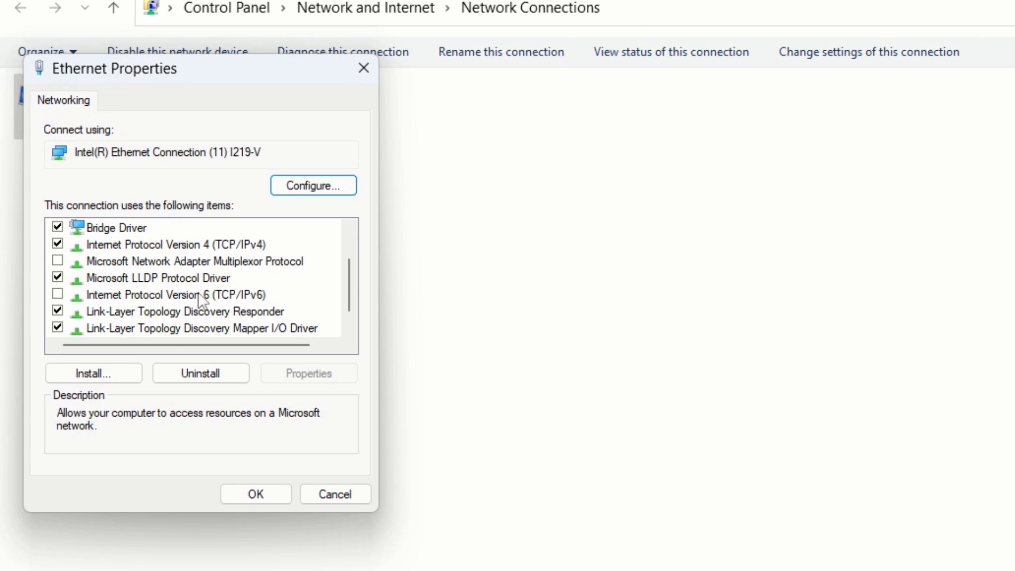
left_click(153, 296)
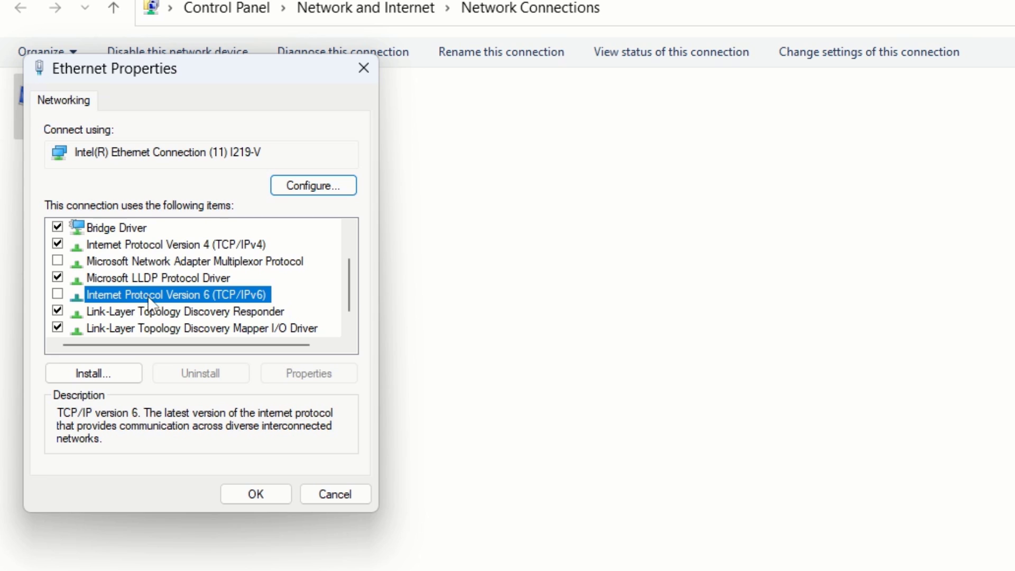
left_click(58, 294)
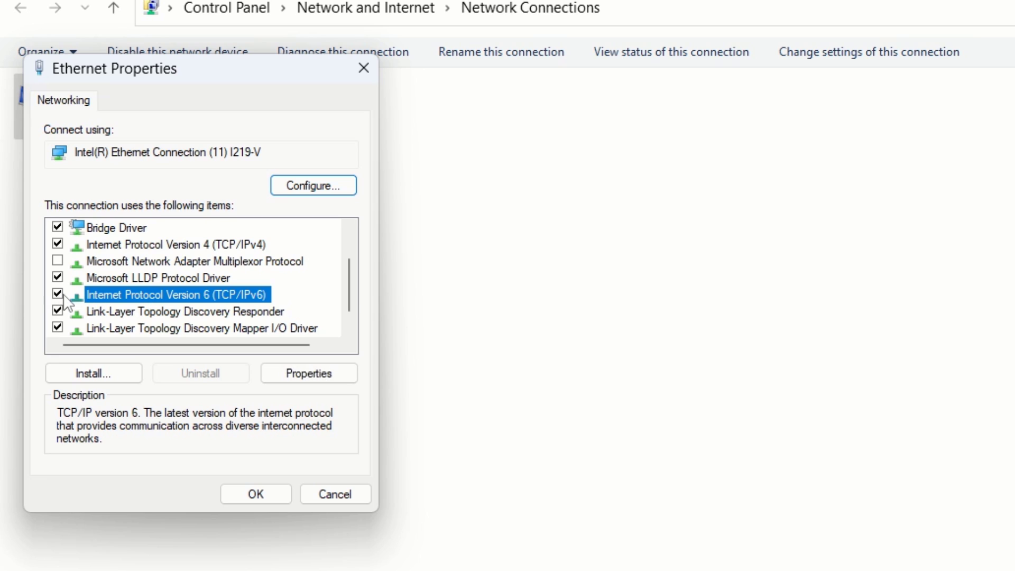
left_click(58, 293)
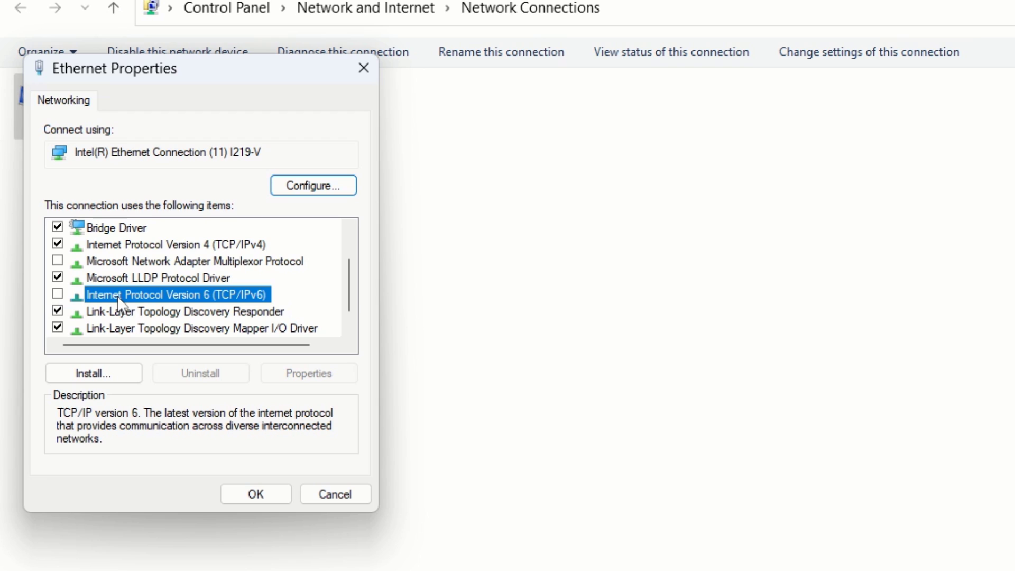
Set Ethernet IPv4 to obtain both the IP address and DNS servers automatically, and save.
left_click(123, 244)
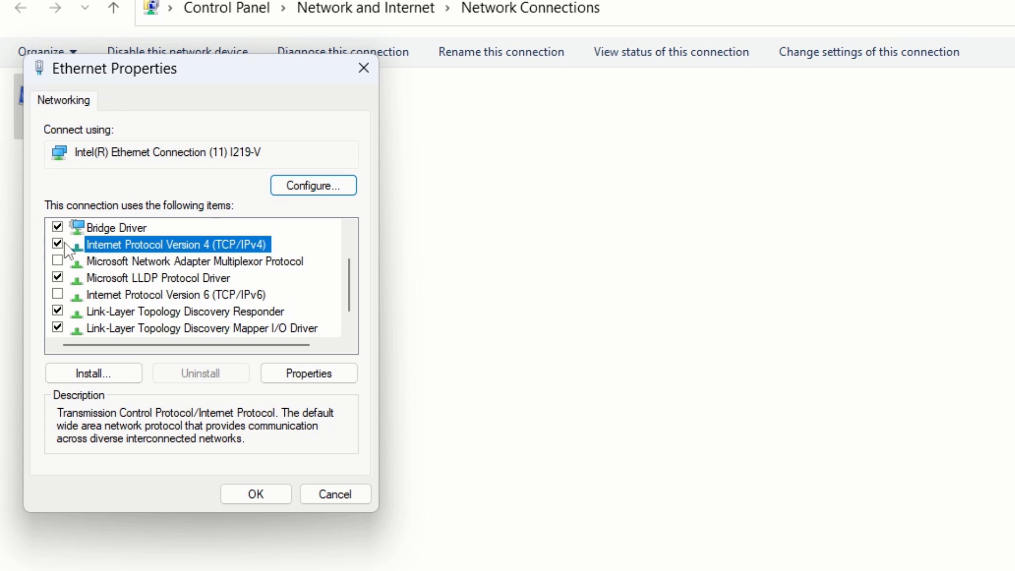
left_click(315, 375)
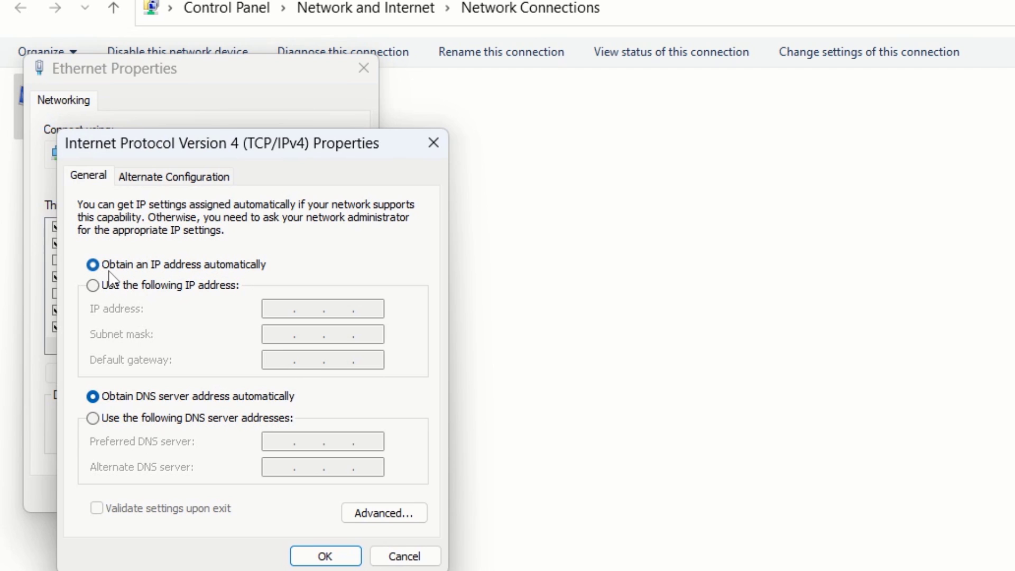
left_click(94, 418)
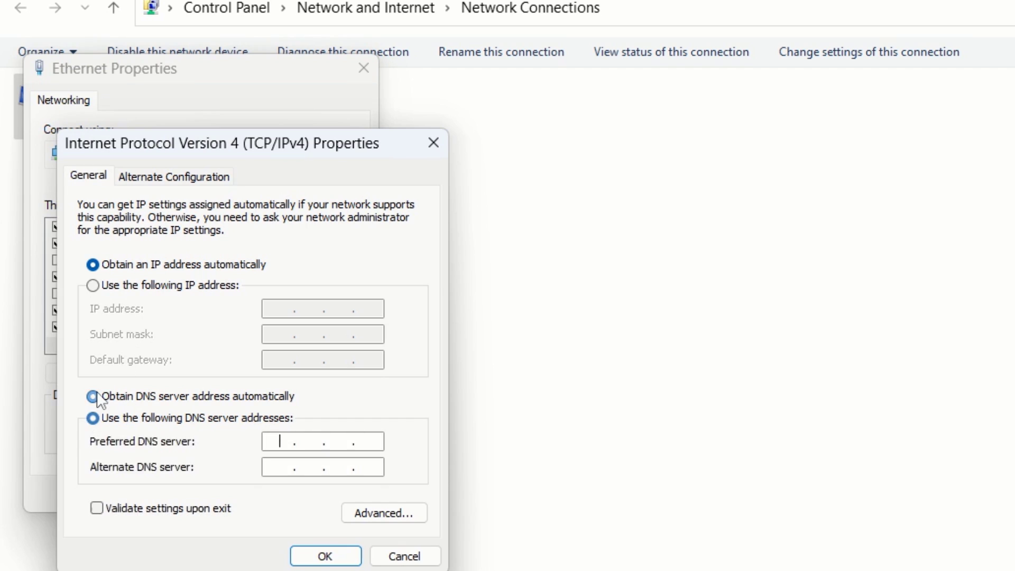
left_click(97, 396)
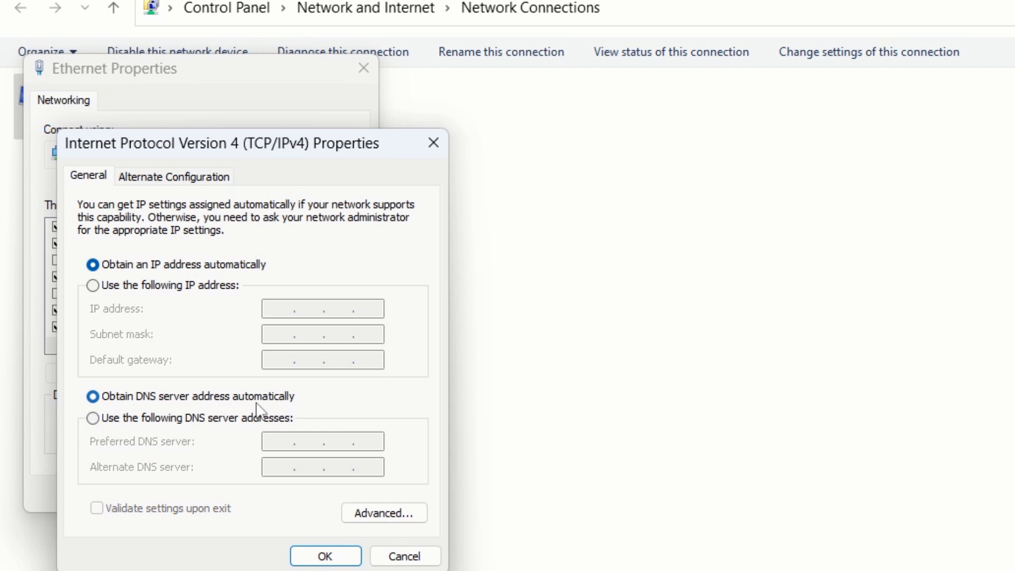
left_click(337, 565)
Close Ethernet Properties, then disable and re-enable the Ethernet adapter.
left_click(267, 493)
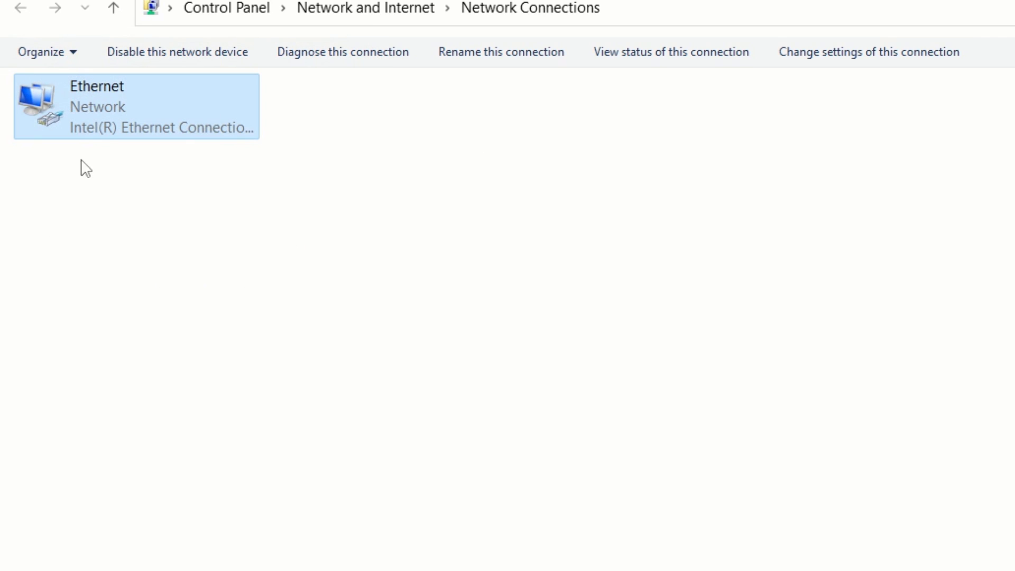
right_click(109, 81)
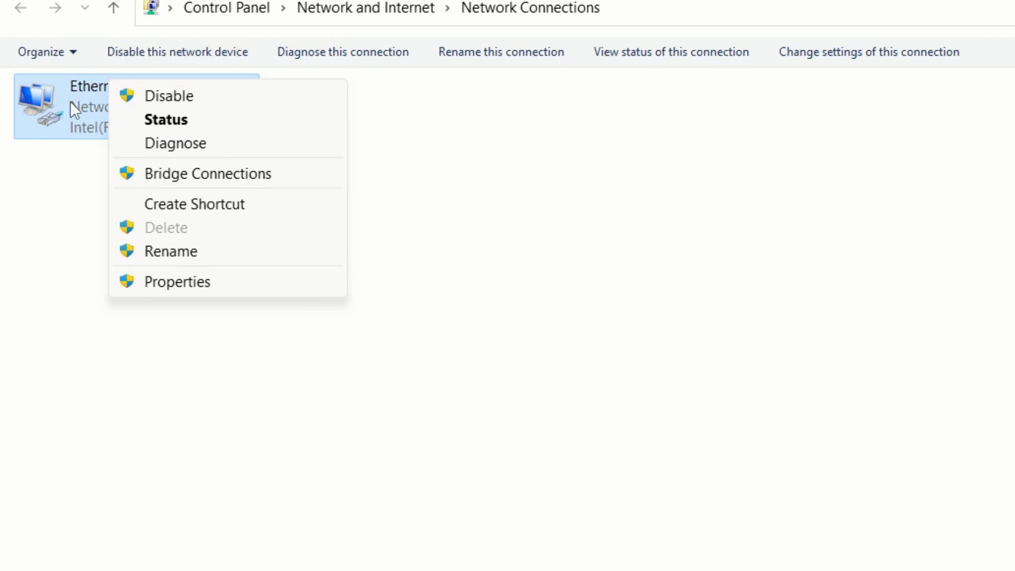
left_click(186, 98)
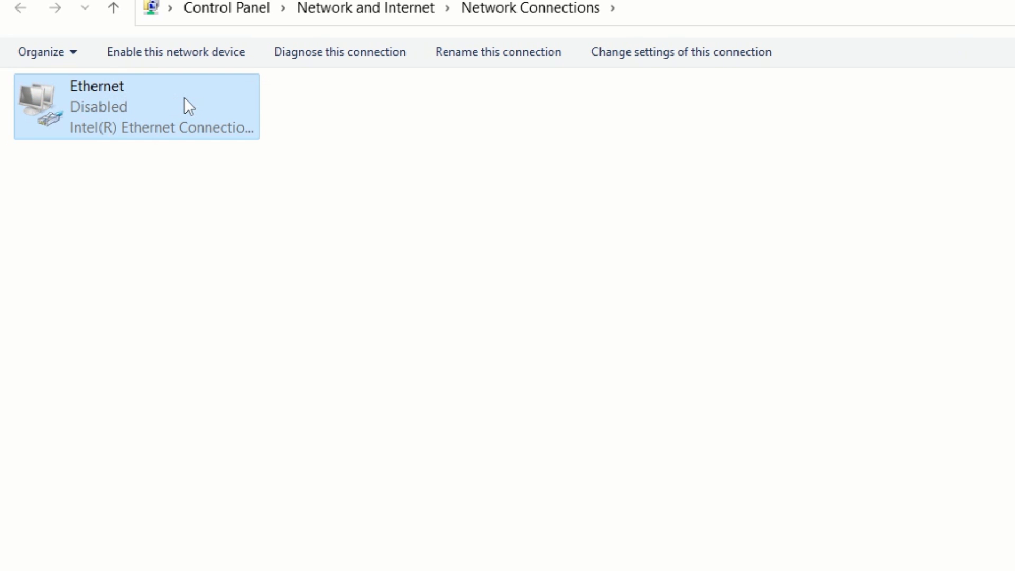
right_click(138, 108)
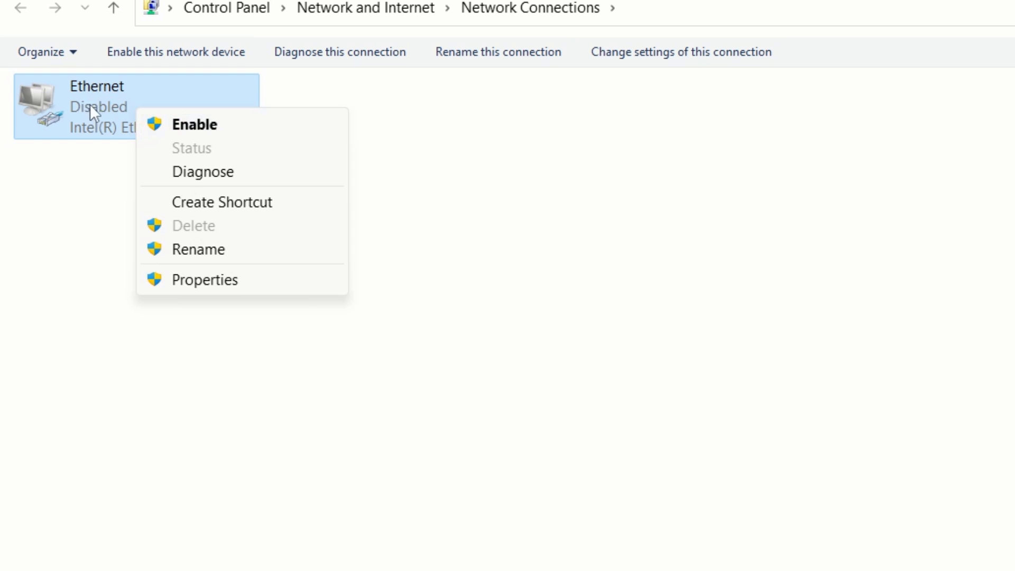
left_click(123, 94)
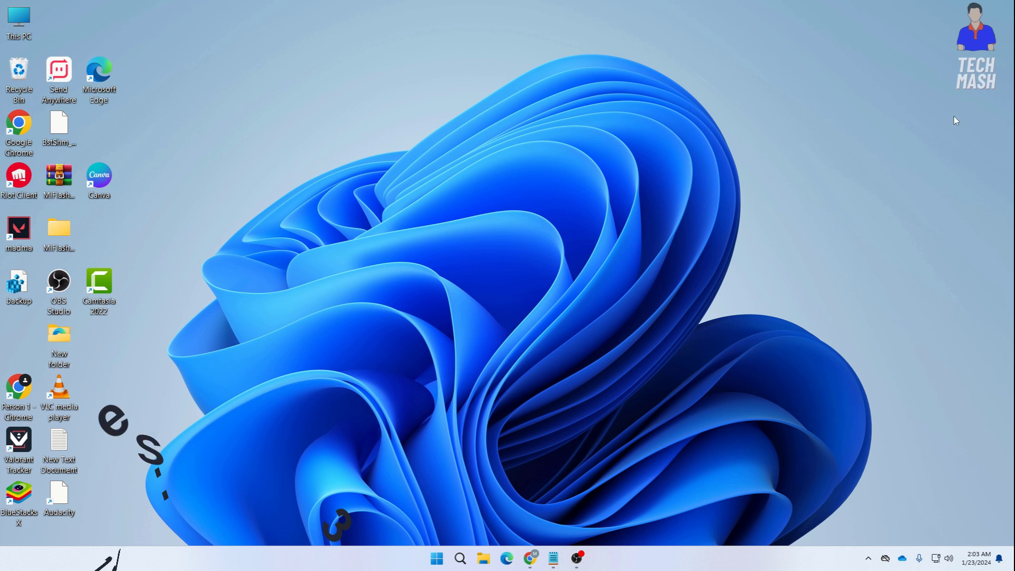
Find 'network reset' in Windows search, open its Settings page and maximize the window.
left_click(449, 558)
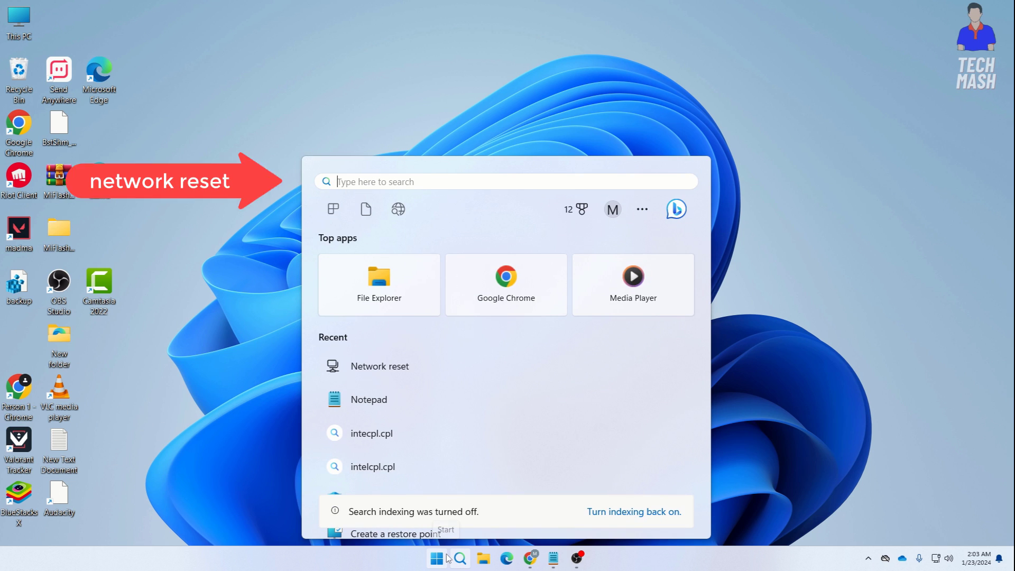
type("network reset")
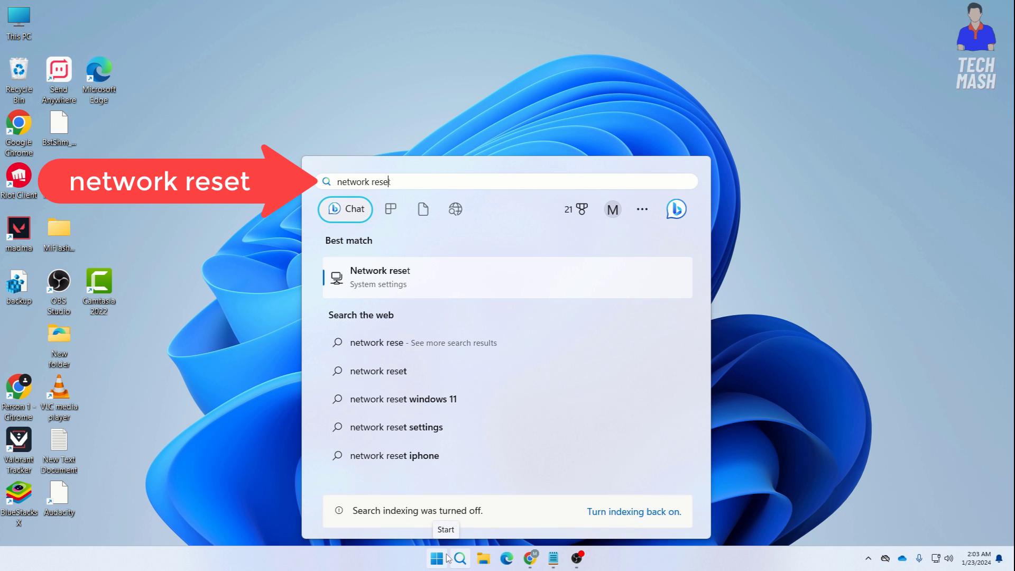
left_click(373, 276)
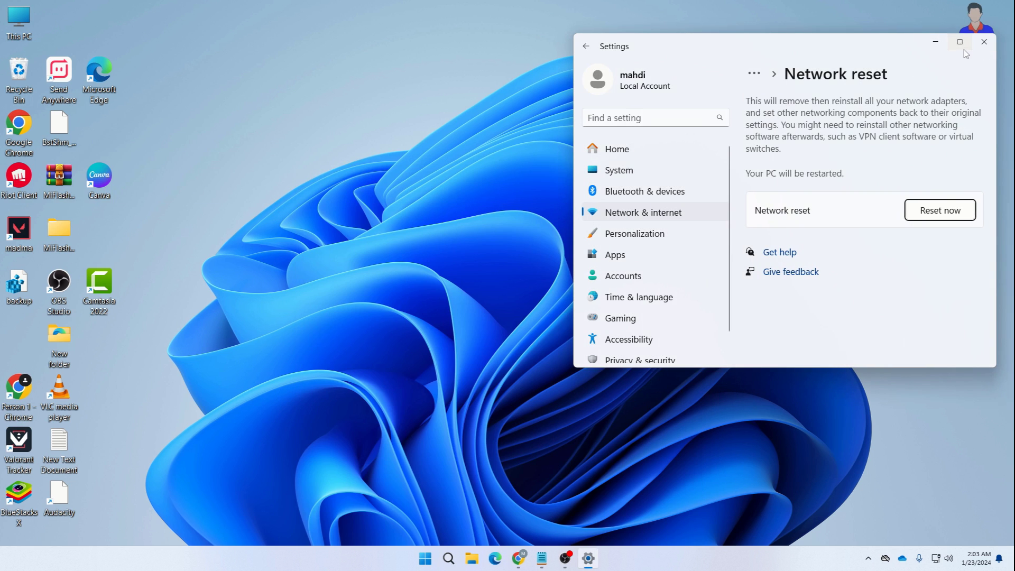
left_click(963, 49)
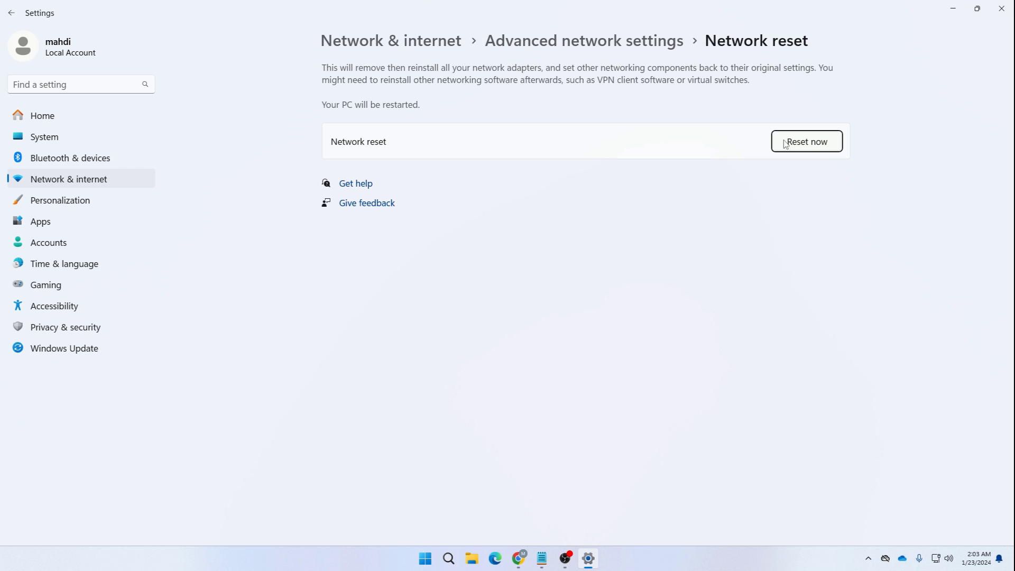
Close the maximized Settings window to return to the desktop.
left_click(1001, 9)
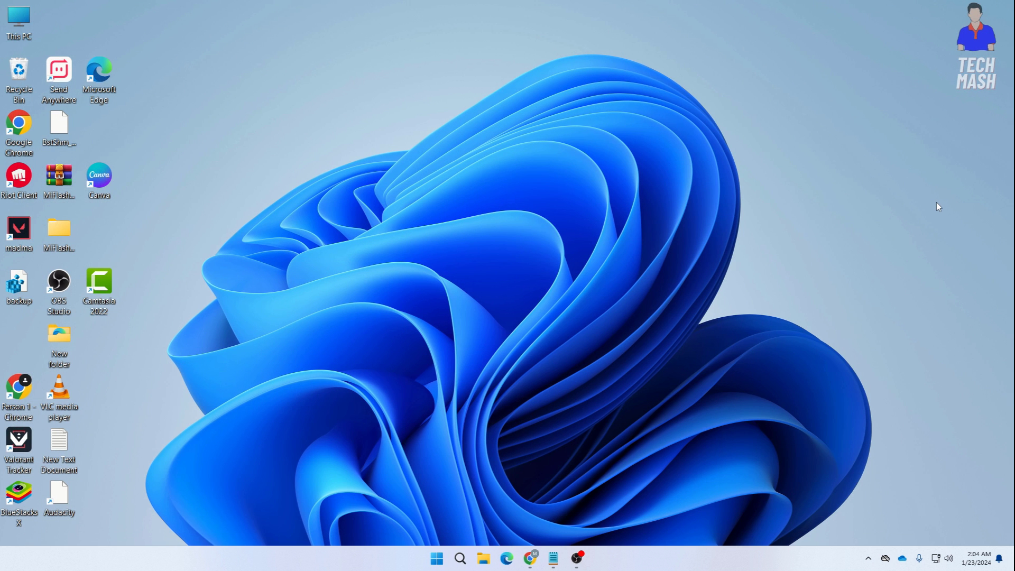